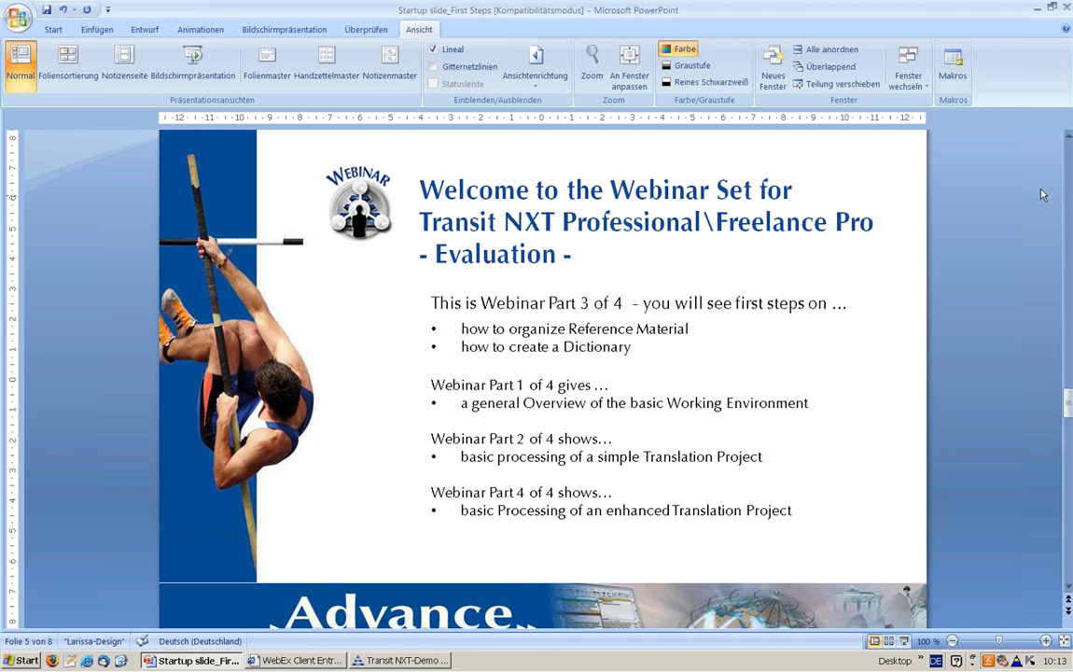
Minimise the presentation and bring the Transit NXT-Demo window with 1-Project to the front.
{"action": "left_click", "coordinate": [1019, 7]}
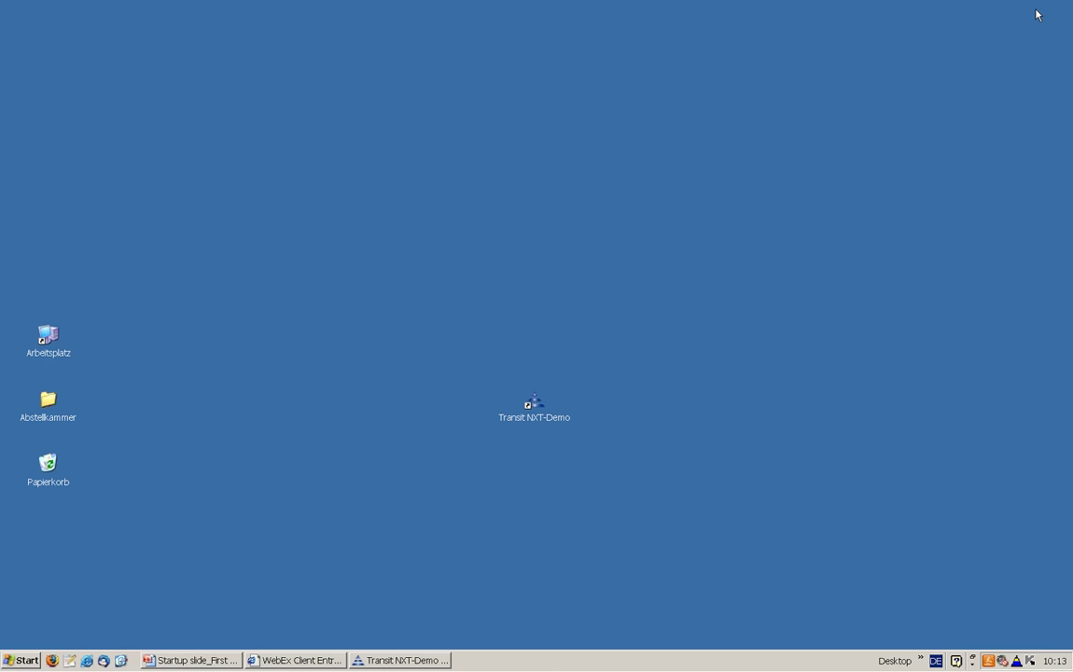
{"action": "left_click", "coordinate": [410, 660]}
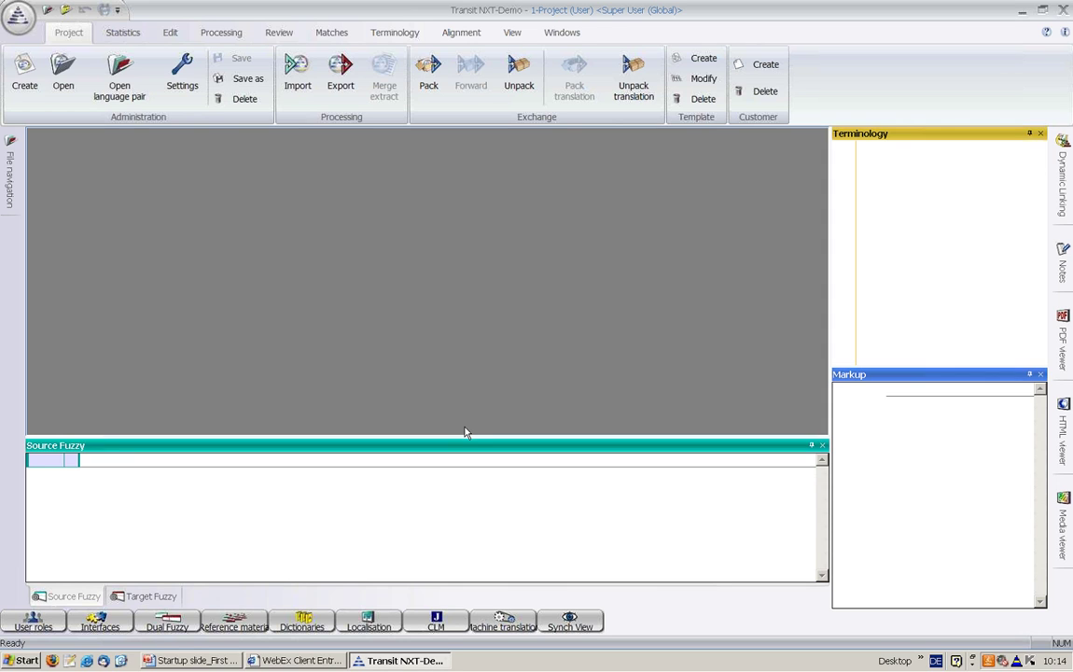
{"action": "left_click", "coordinate": [186, 87]}
{"action": "left_click", "coordinate": [195, 58]}
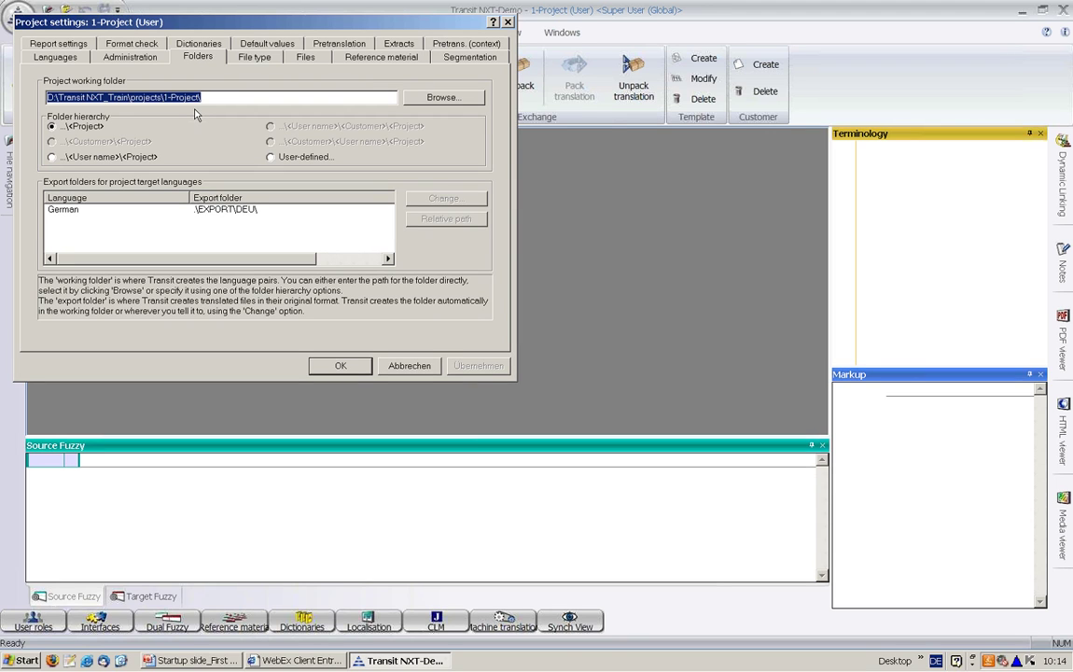
{"action": "left_click", "coordinate": [338, 367]}
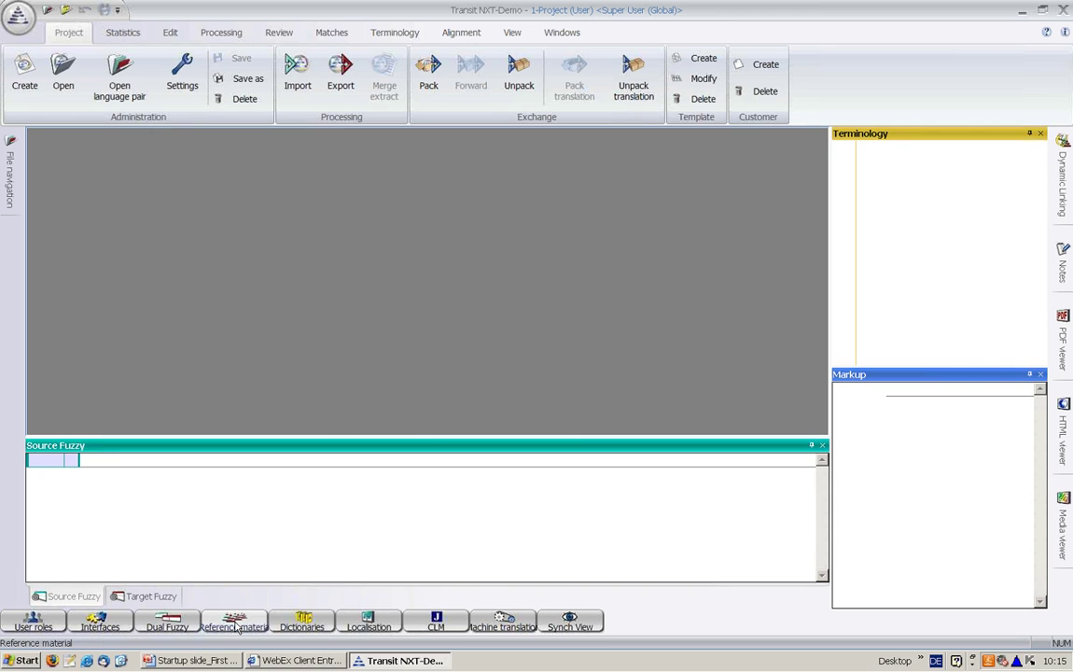
Open Organise reference material for D:\Transit NXT\projects and bring up its folder chooser.
{"action": "left_click", "coordinate": [237, 626]}
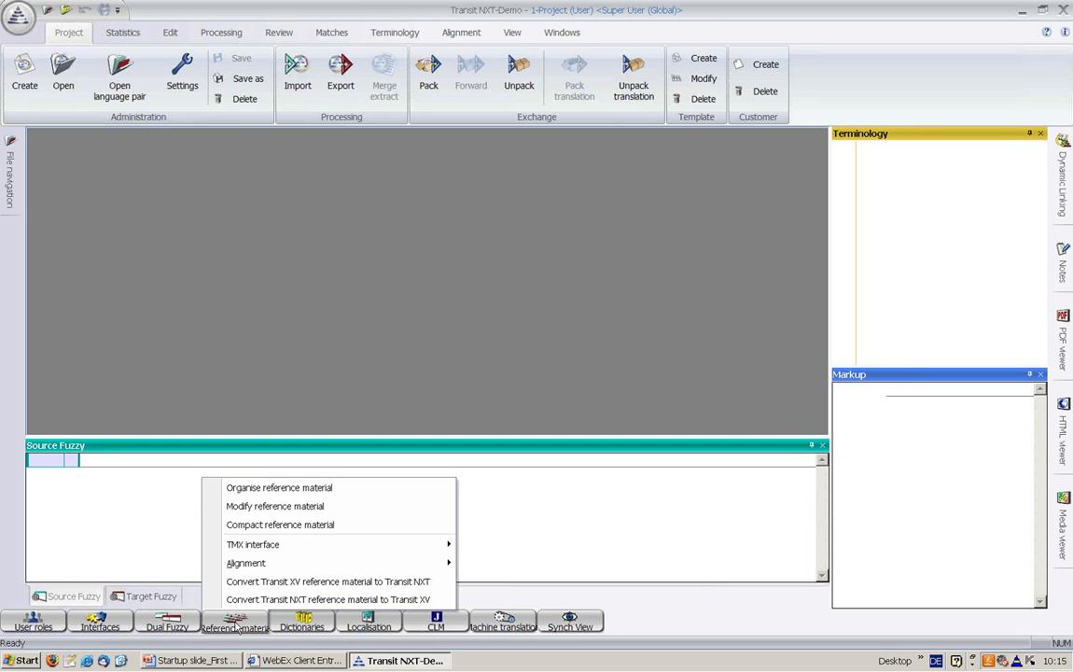
{"action": "left_click", "coordinate": [241, 490]}
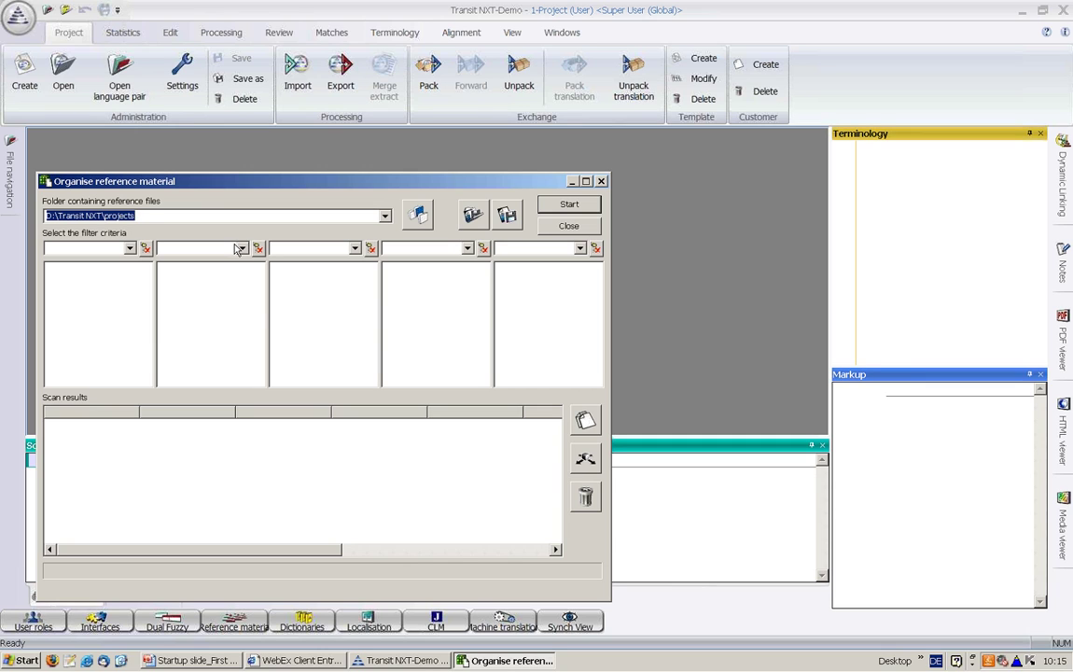
{"action": "left_click", "coordinate": [417, 216]}
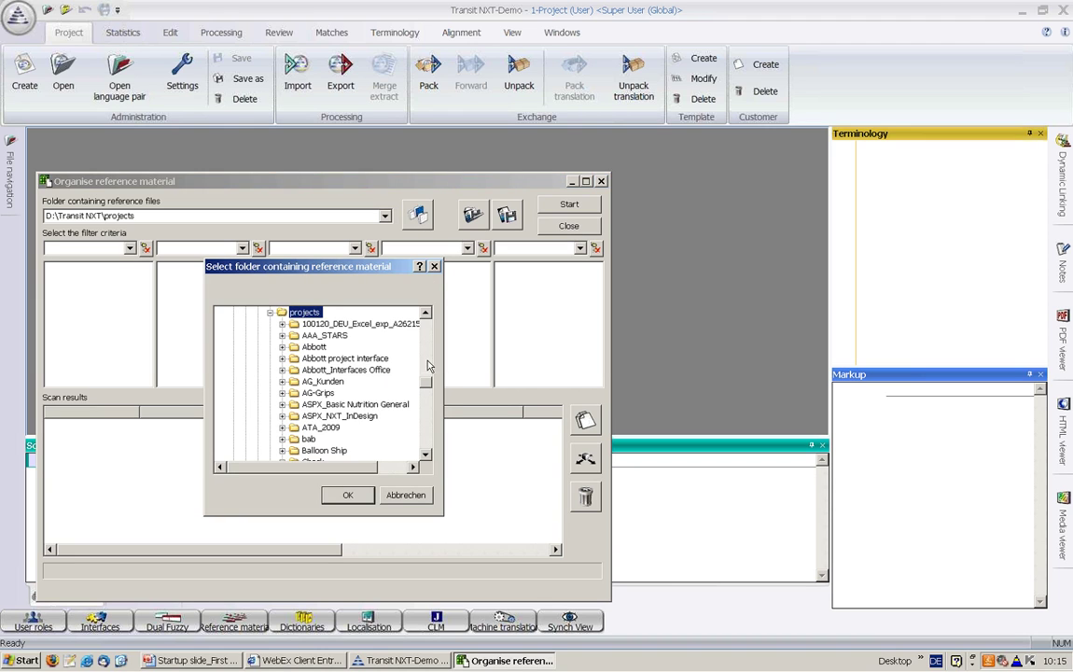
Choose D:\Transit NXT_Train\projects\1-Project as the folder to scan for reference material.
{"action": "scroll", "coordinate": [426, 388], "scroll_direction": "up", "scroll_amount": 1}
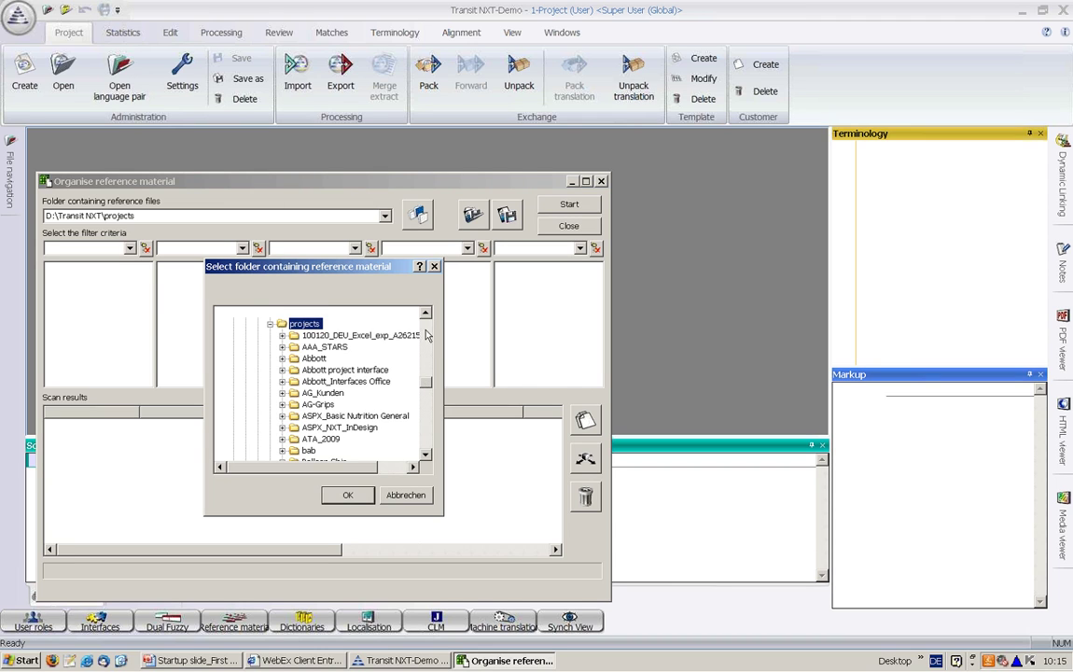
{"action": "scroll", "coordinate": [414, 366], "scroll_direction": "up", "scroll_amount": 15}
{"action": "scroll", "coordinate": [328, 324], "scroll_direction": "down", "scroll_amount": 5}
{"action": "scroll", "coordinate": [328, 325], "scroll_direction": "up", "scroll_amount": 1}
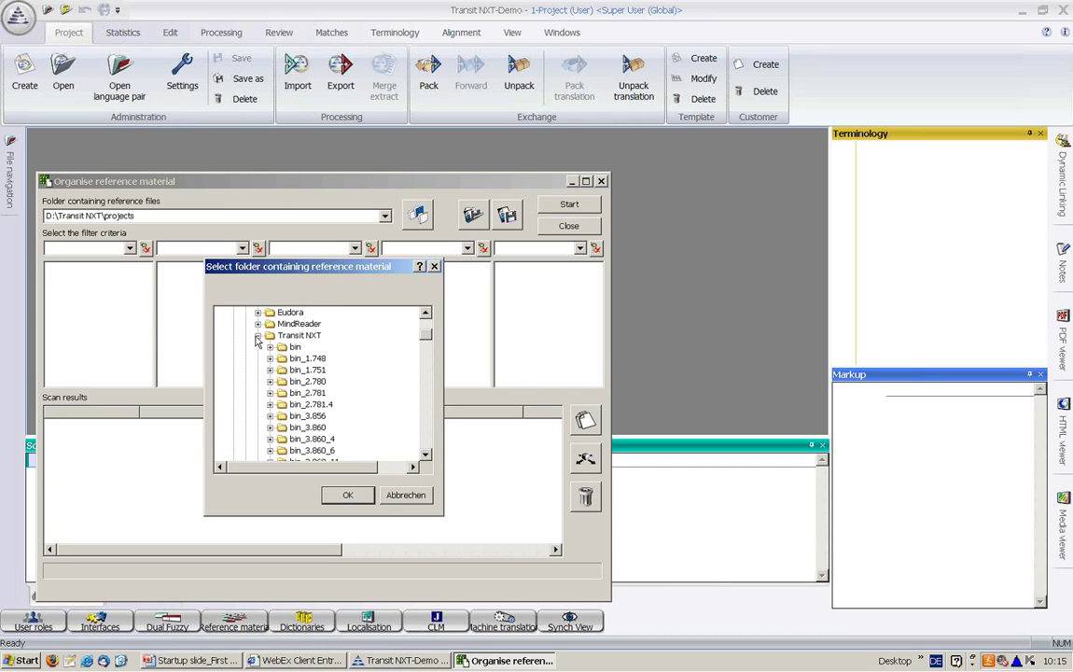
{"action": "double_click", "coordinate": [300, 335]}
{"action": "double_click", "coordinate": [308, 347]}
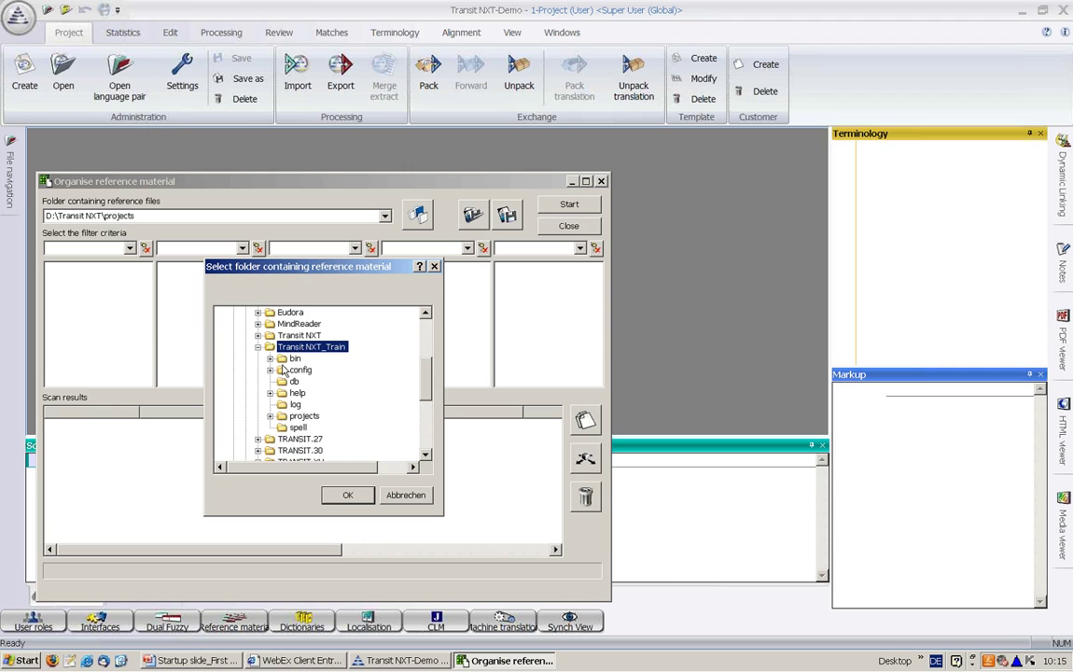
{"action": "double_click", "coordinate": [300, 416]}
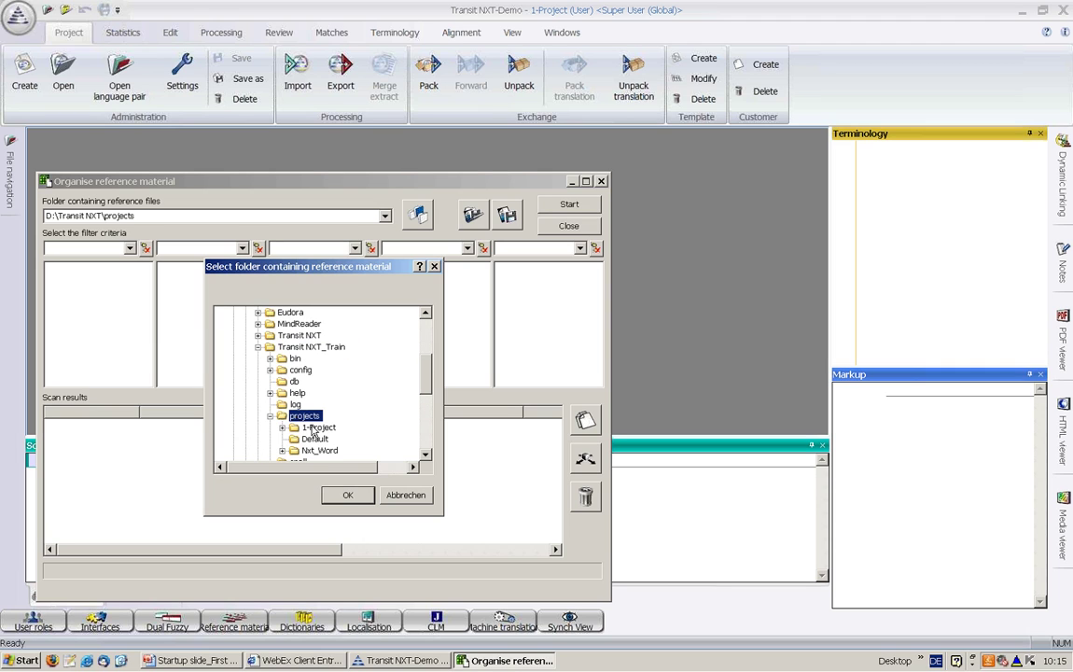
{"action": "double_click", "coordinate": [315, 428]}
{"action": "left_click", "coordinate": [344, 497]}
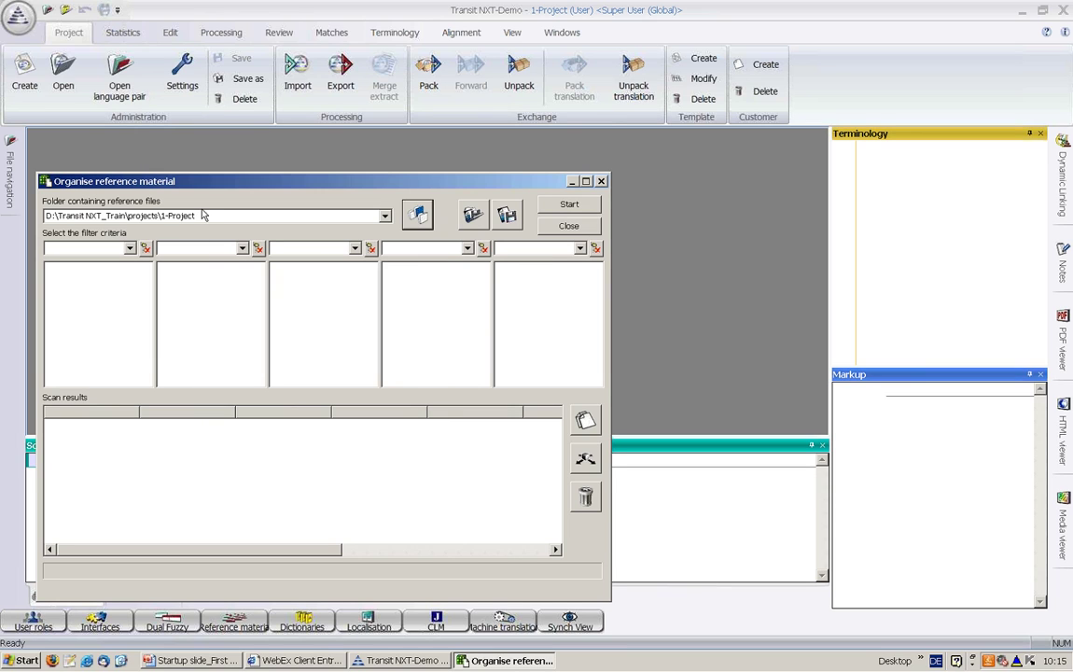
Scan 1-Project and select the second German file together with the English (UK) file.
{"action": "left_click", "coordinate": [568, 206]}
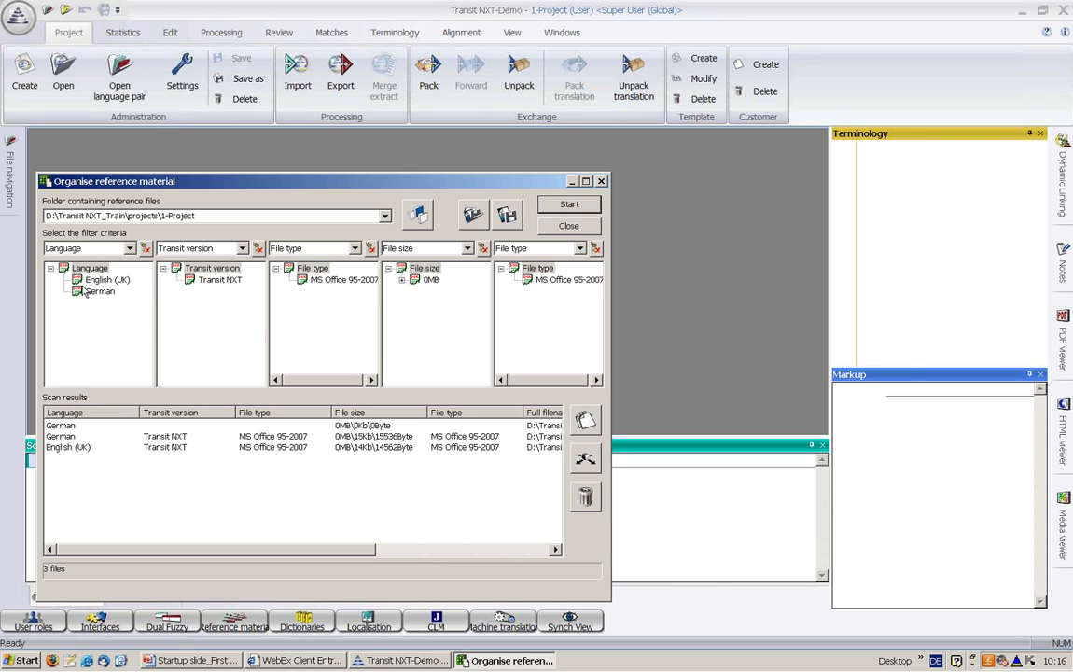
{"action": "left_click", "coordinate": [102, 296]}
{"action": "left_click", "coordinate": [385, 437]}
{"action": "left_click", "coordinate": [382, 447]}
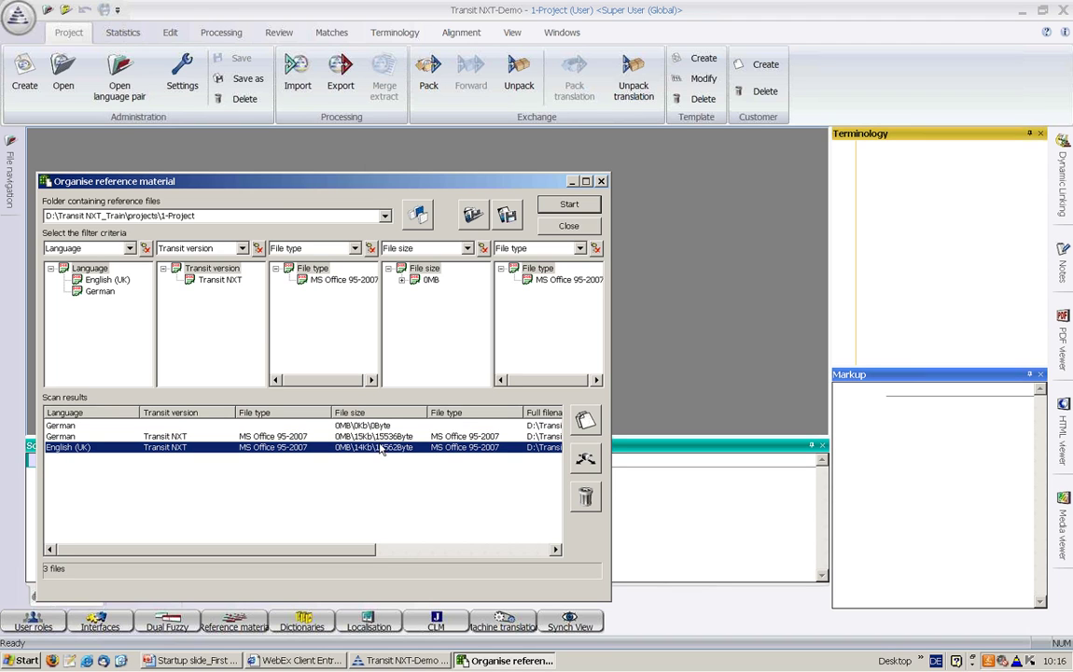
{"action": "left_click", "coordinate": [383, 437]}
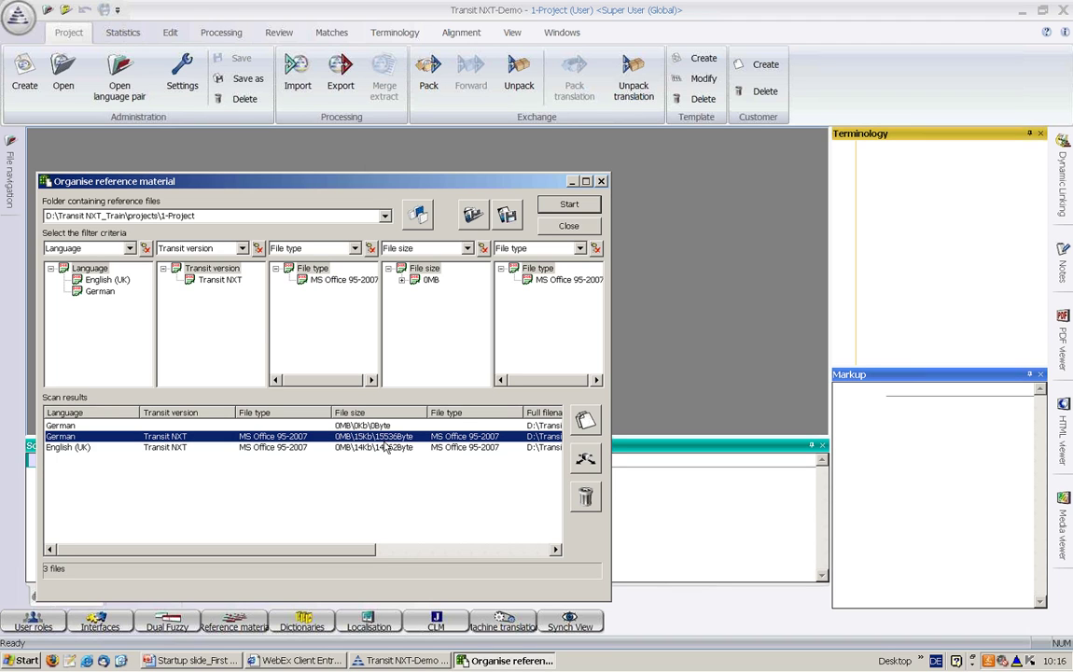
{"action": "left_click", "coordinate": [383, 447], "text": "shift"}
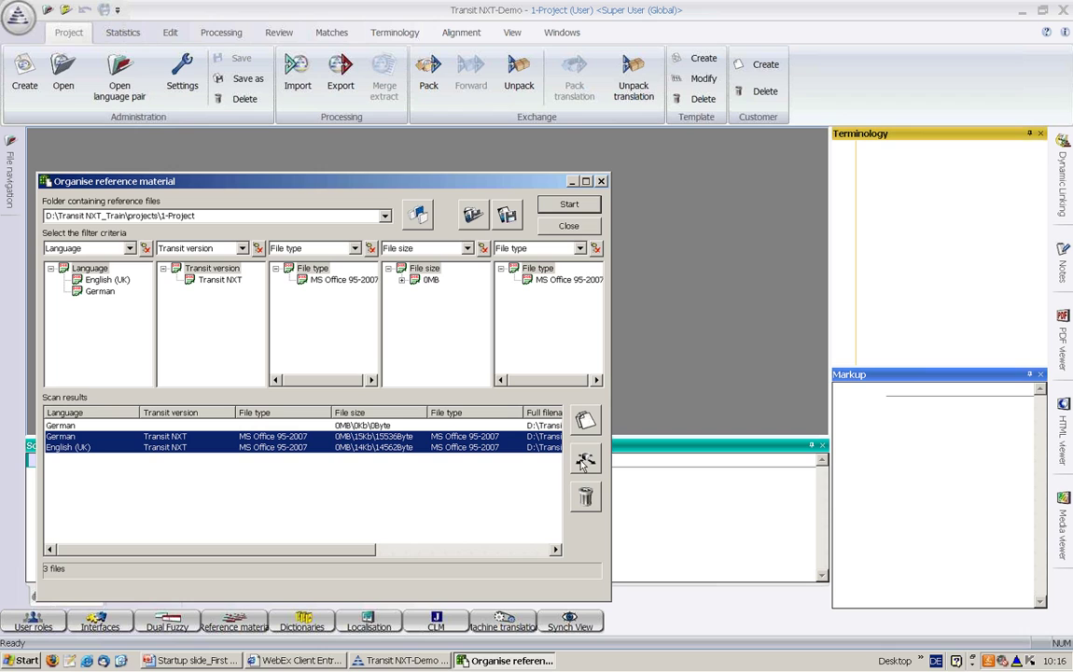
Move the two selected files into the __References\FoodCongress folder and close the organiser.
{"action": "left_click", "coordinate": [584, 463]}
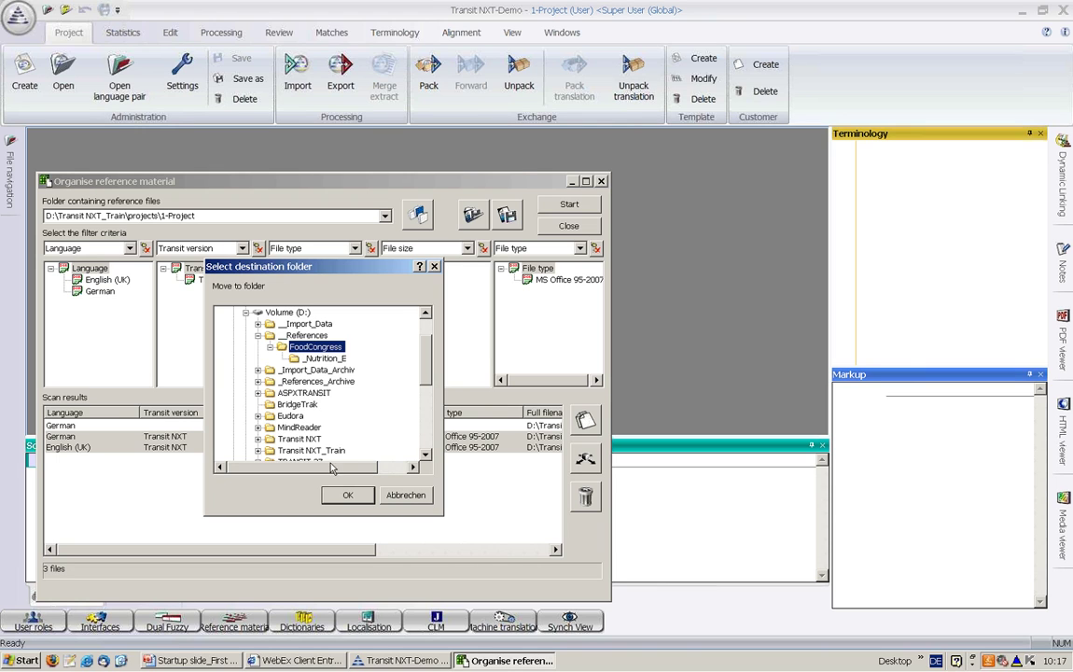
{"action": "left_click", "coordinate": [345, 497]}
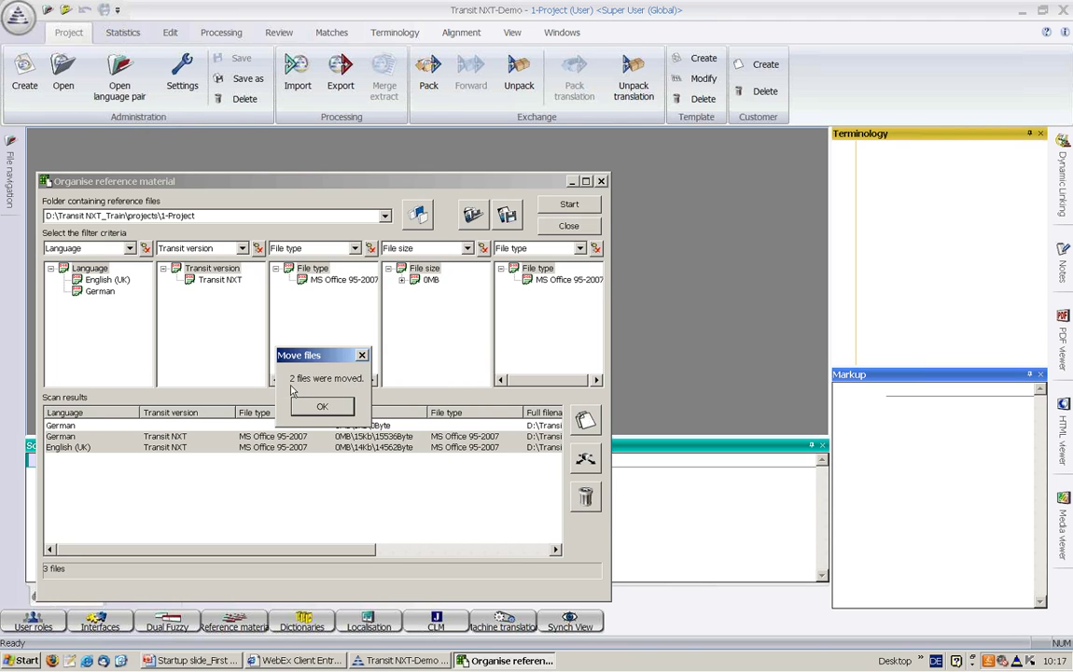
{"action": "left_click", "coordinate": [309, 408]}
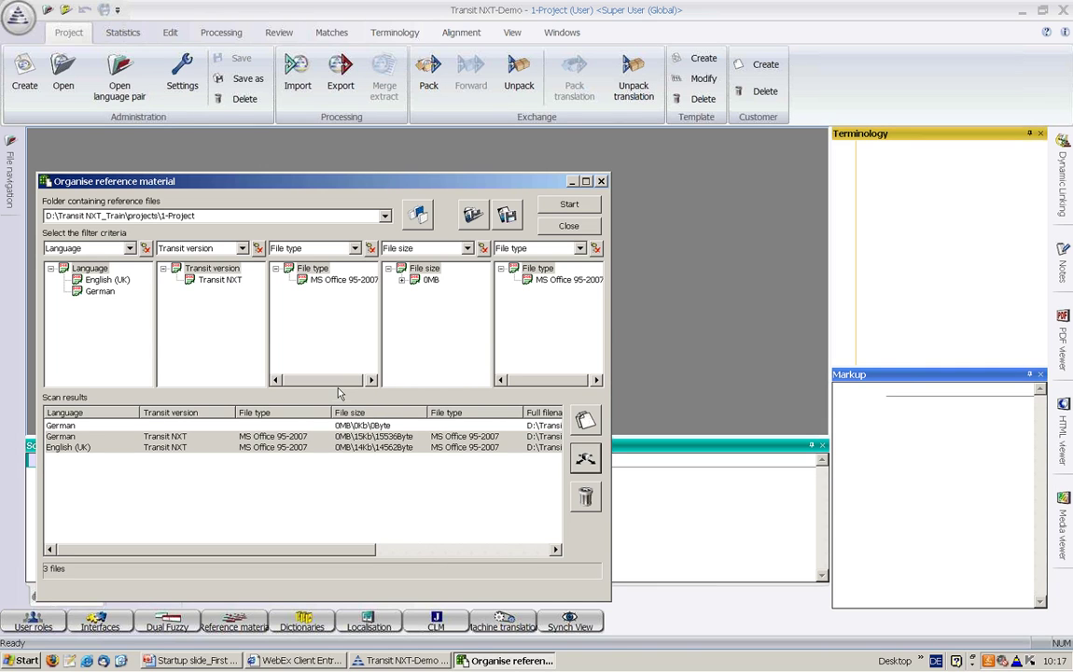
{"action": "left_click", "coordinate": [602, 181]}
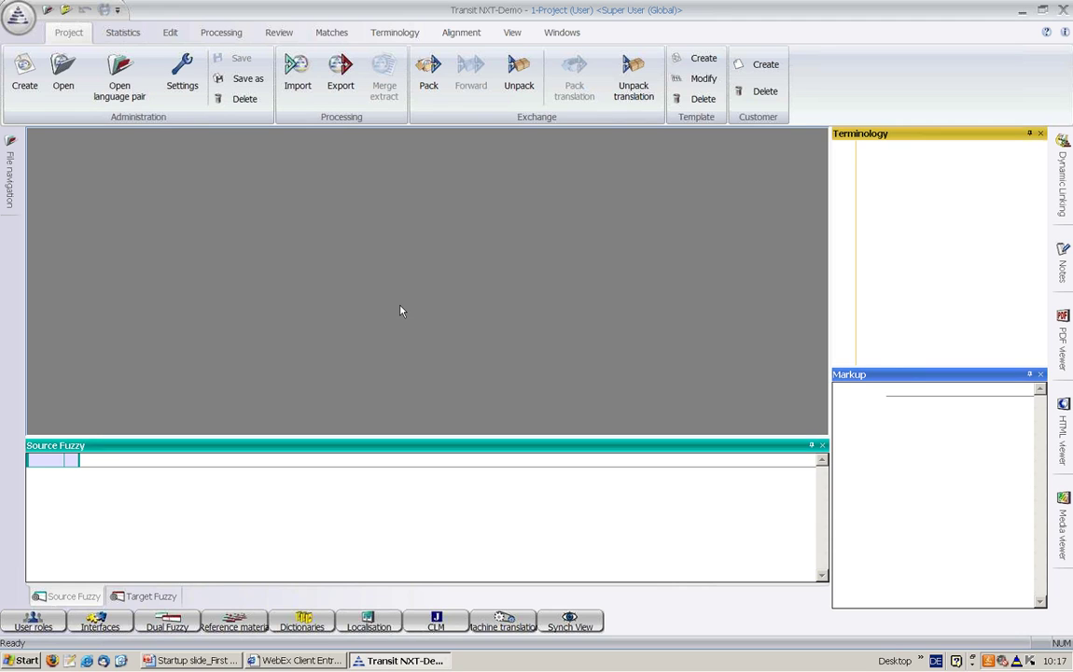
Start Create new dictionary/database and choose 'Create a new database' to reach the ODBC driver step.
{"action": "left_click", "coordinate": [309, 627]}
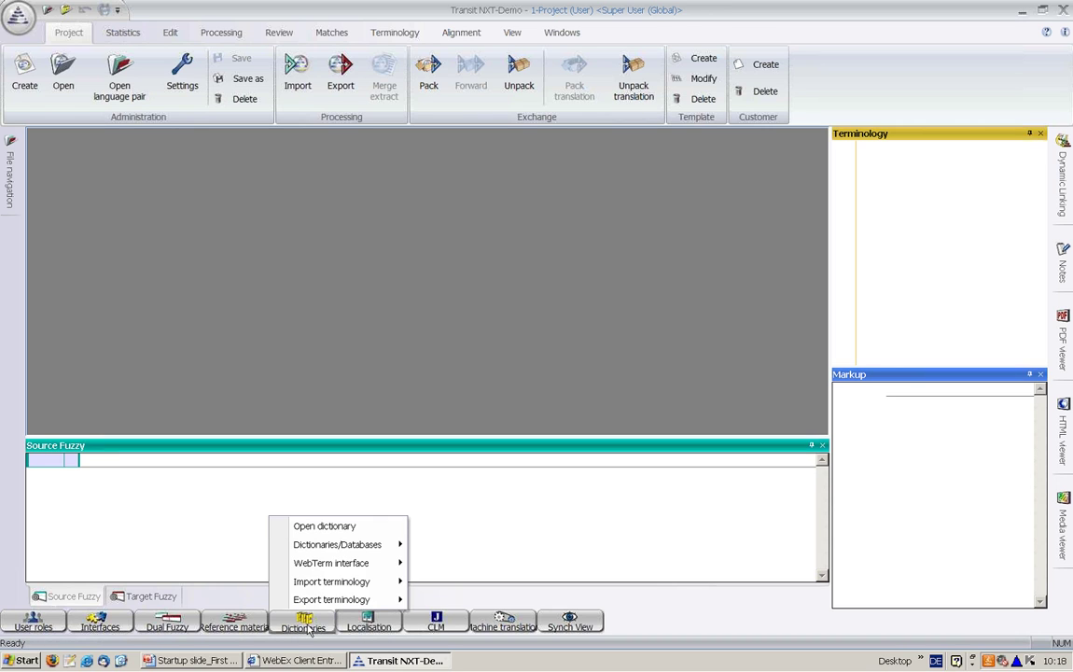
{"action": "mouse_move", "coordinate": [329, 557]}
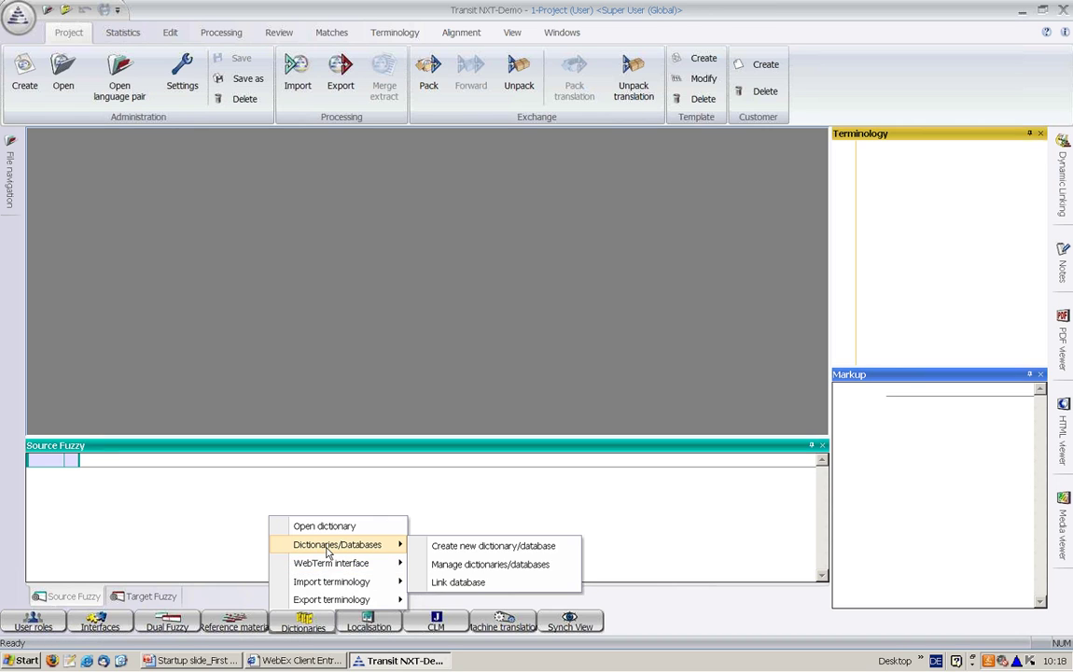
{"action": "left_click", "coordinate": [450, 549]}
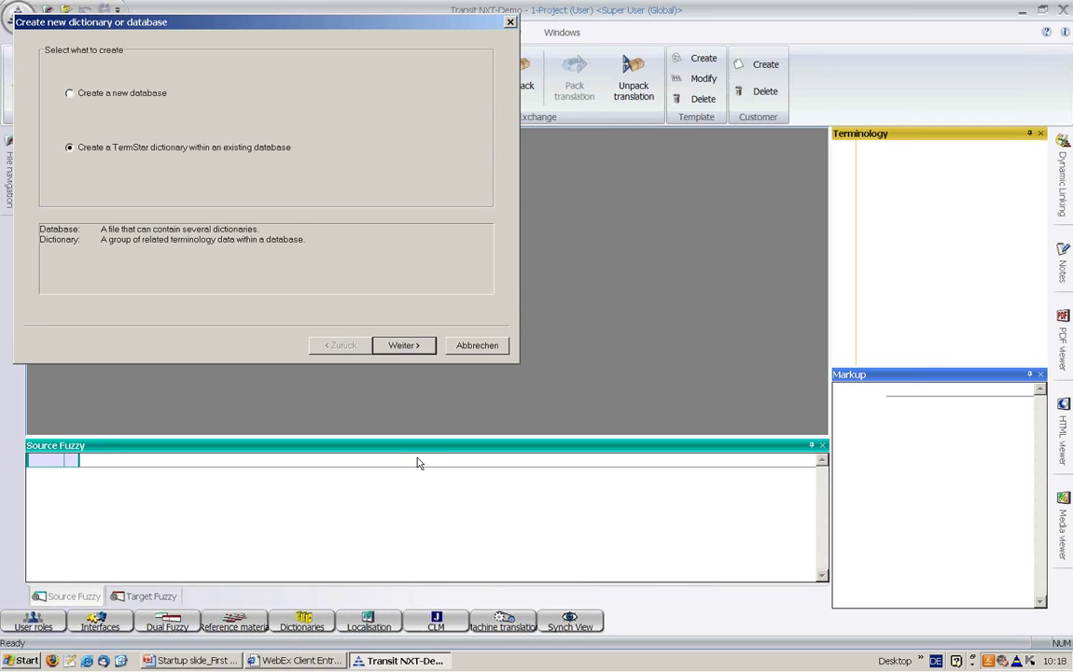
{"action": "left_click_drag", "start_coordinate": [395, 29], "coordinate": [547, 117]}
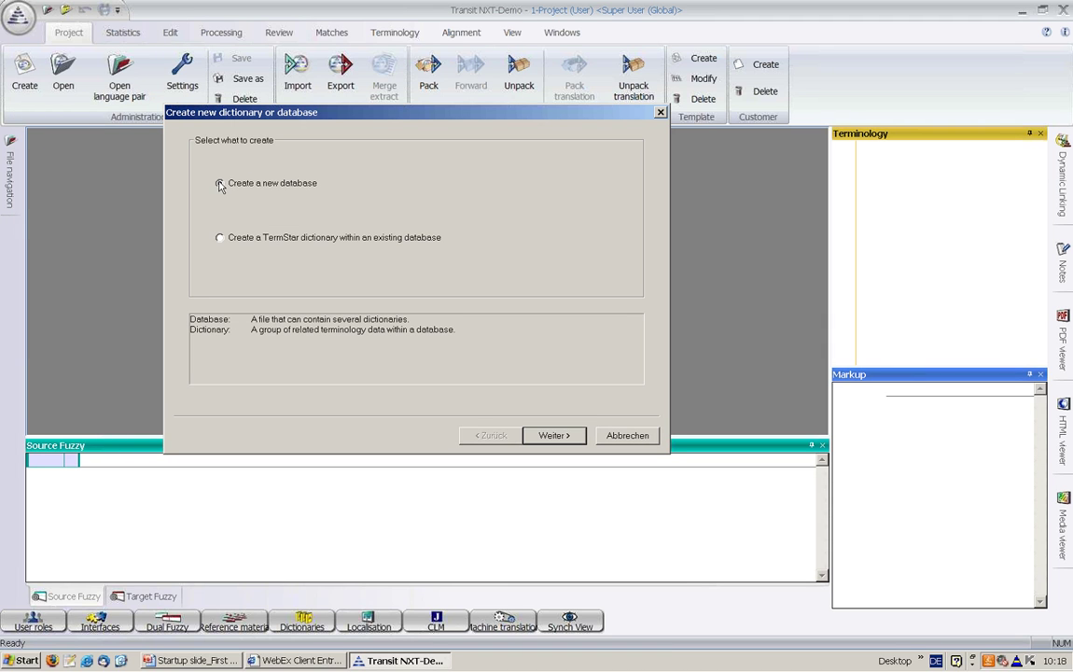
{"action": "left_click", "coordinate": [551, 439]}
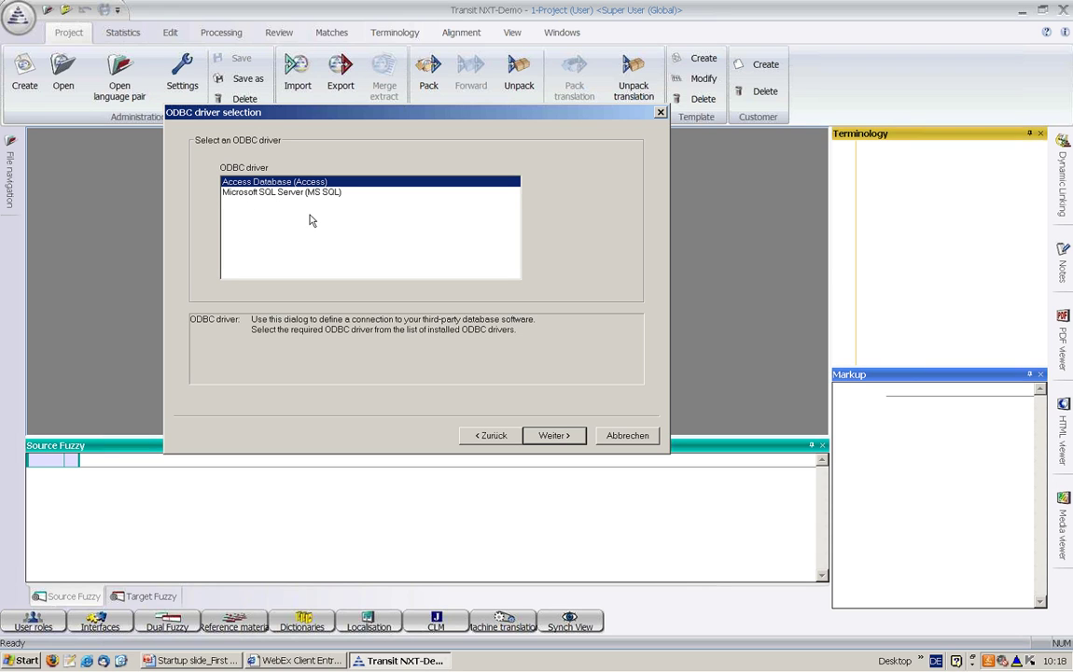
Use the Access Database driver and save the new file as My Terminology.mdb in Transit NXT_Train\db.
{"action": "left_click", "coordinate": [550, 439]}
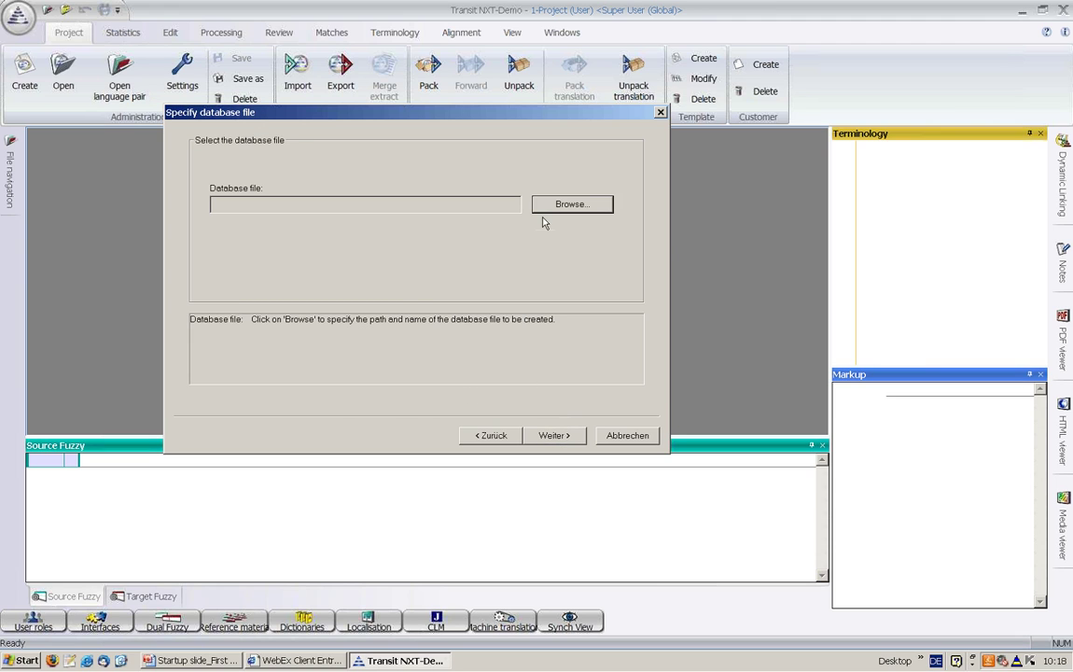
{"action": "left_click", "coordinate": [559, 211]}
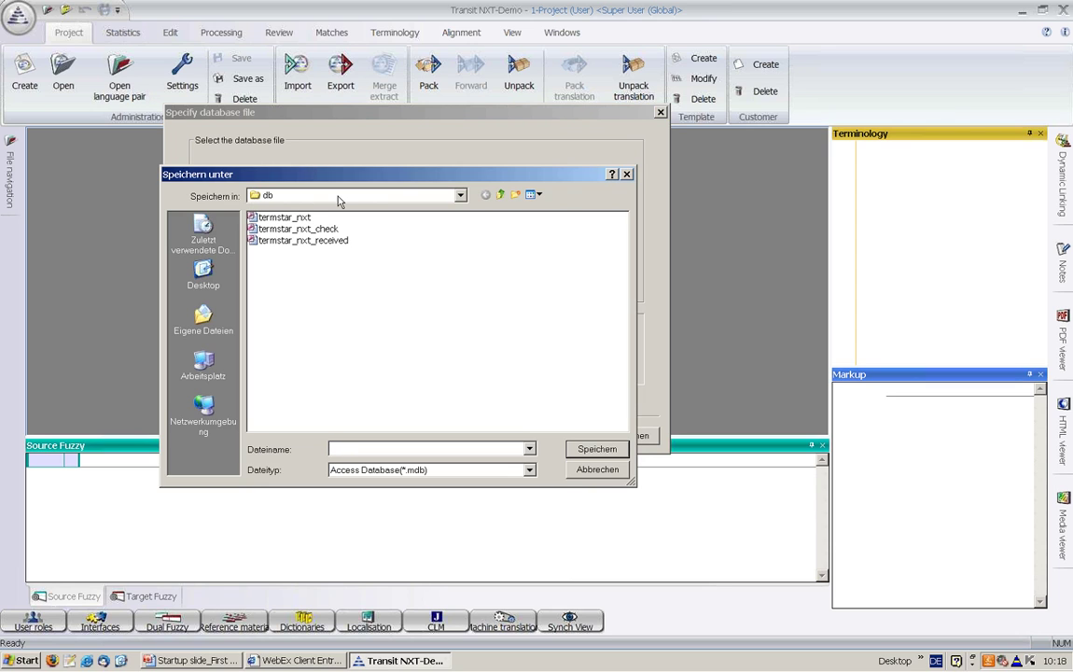
{"action": "left_click", "coordinate": [460, 197]}
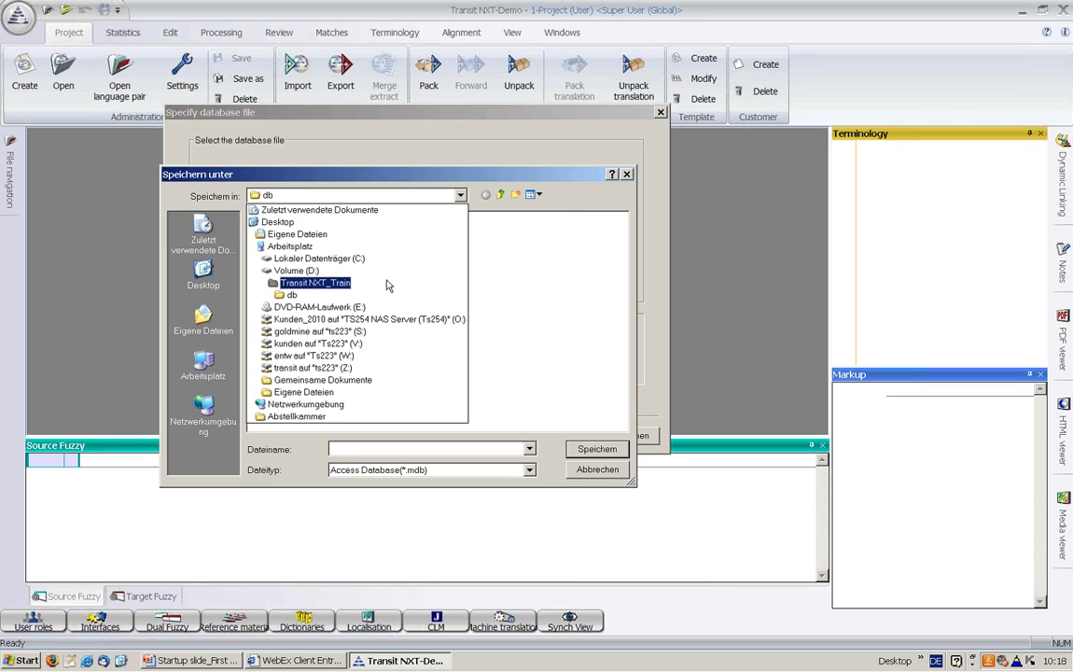
{"action": "left_click", "coordinate": [289, 295]}
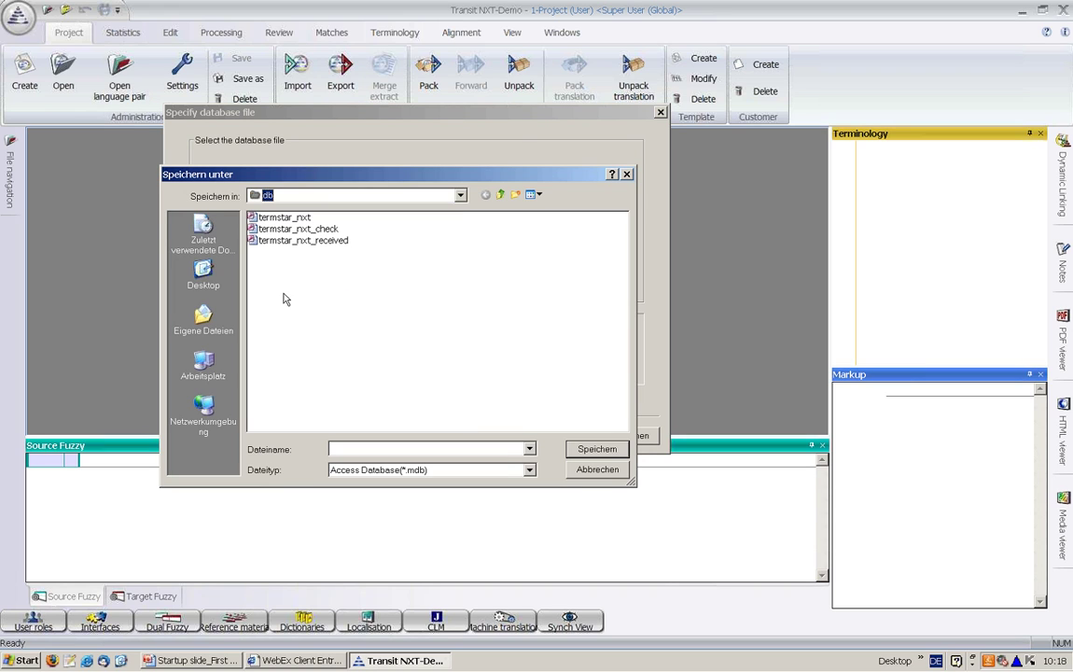
{"action": "left_click", "coordinate": [334, 447]}
{"action": "type", "text": "My Terminology"}
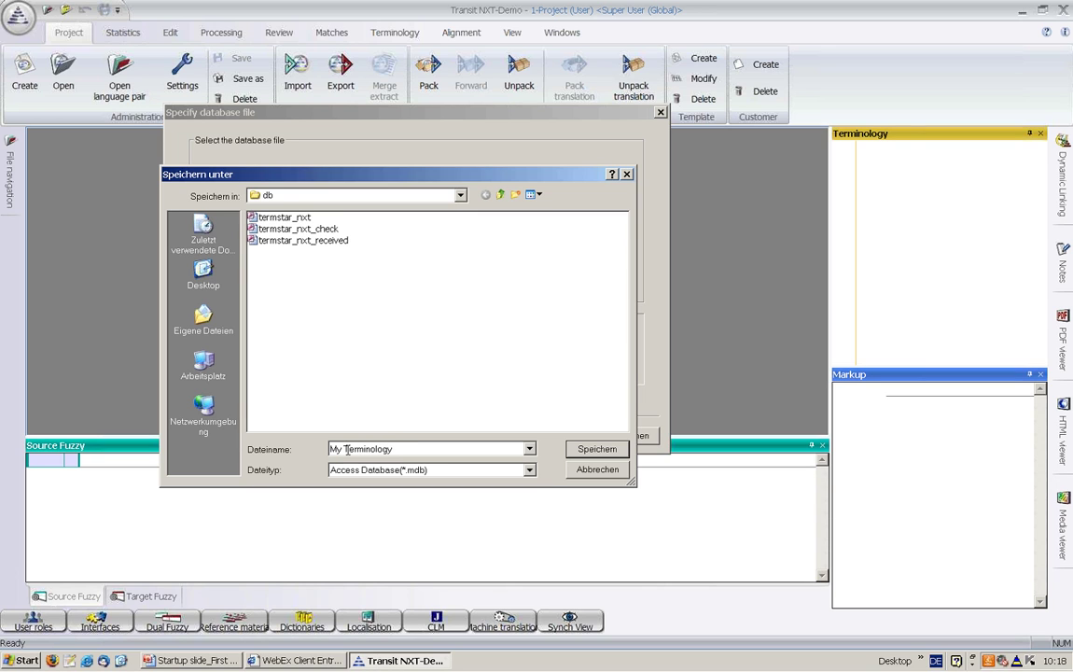
{"action": "left_click", "coordinate": [589, 451]}
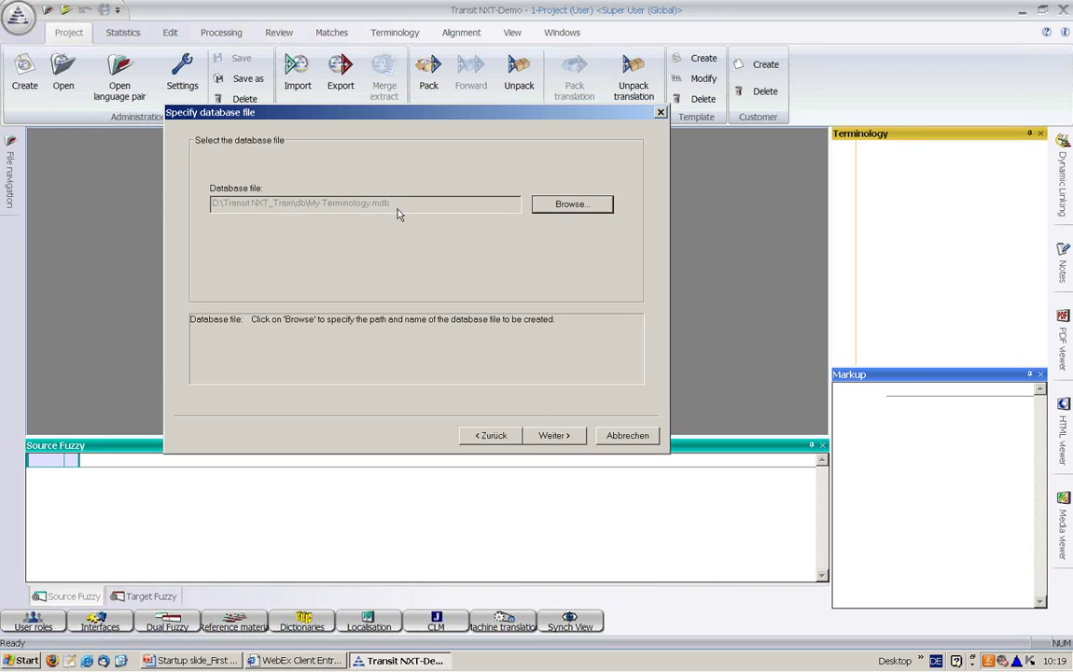
Keep the My Terminology connection name and create a TermStar dictionary named Glossary.
{"action": "left_click", "coordinate": [551, 438]}
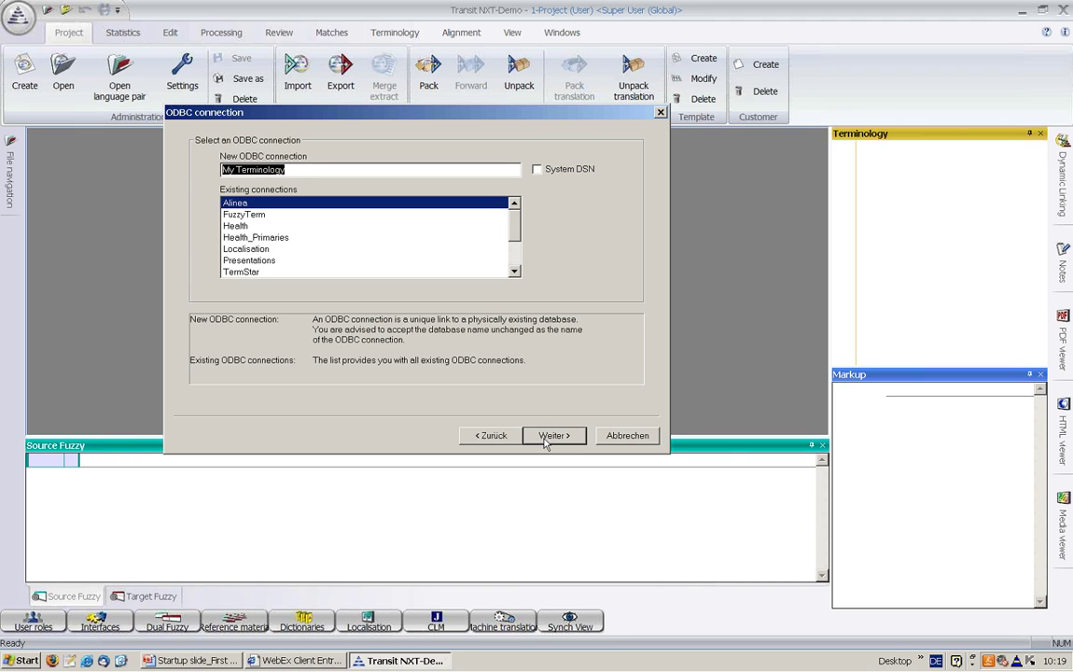
{"action": "left_click", "coordinate": [549, 437]}
{"action": "left_click", "coordinate": [548, 437]}
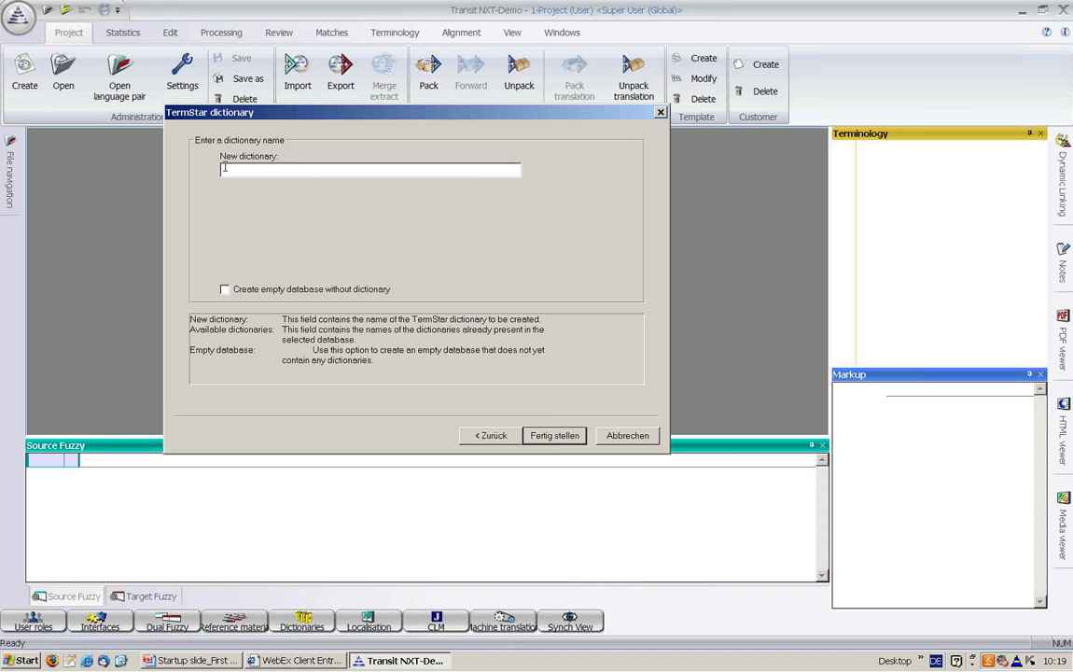
{"action": "type", "text": "Glossary"}
{"action": "left_click", "coordinate": [553, 439]}
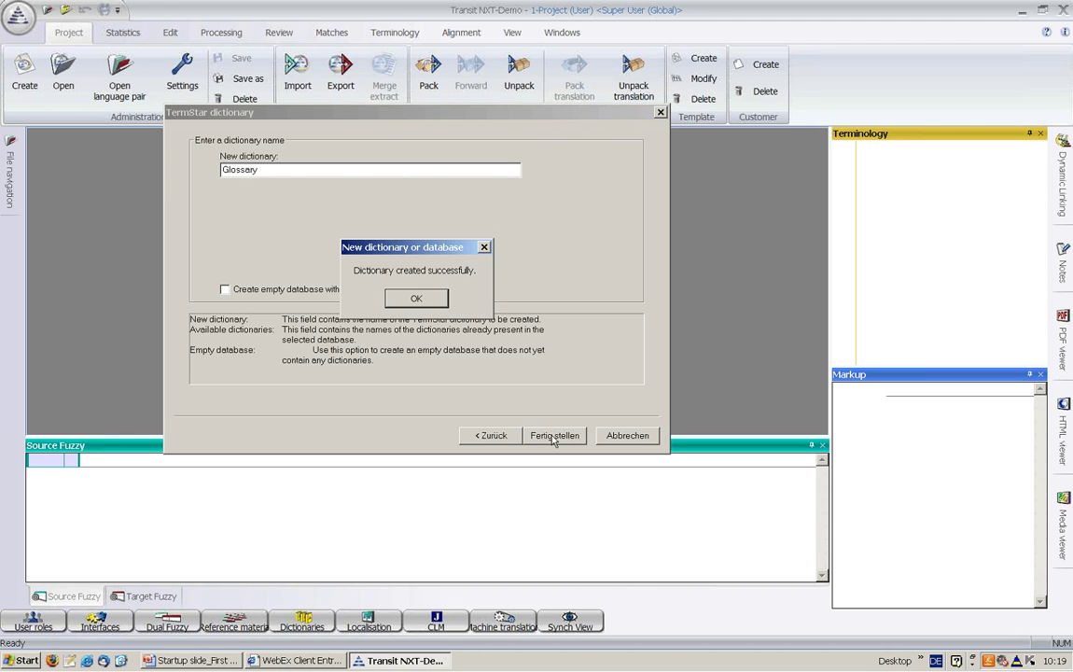
{"action": "left_click", "coordinate": [422, 306]}
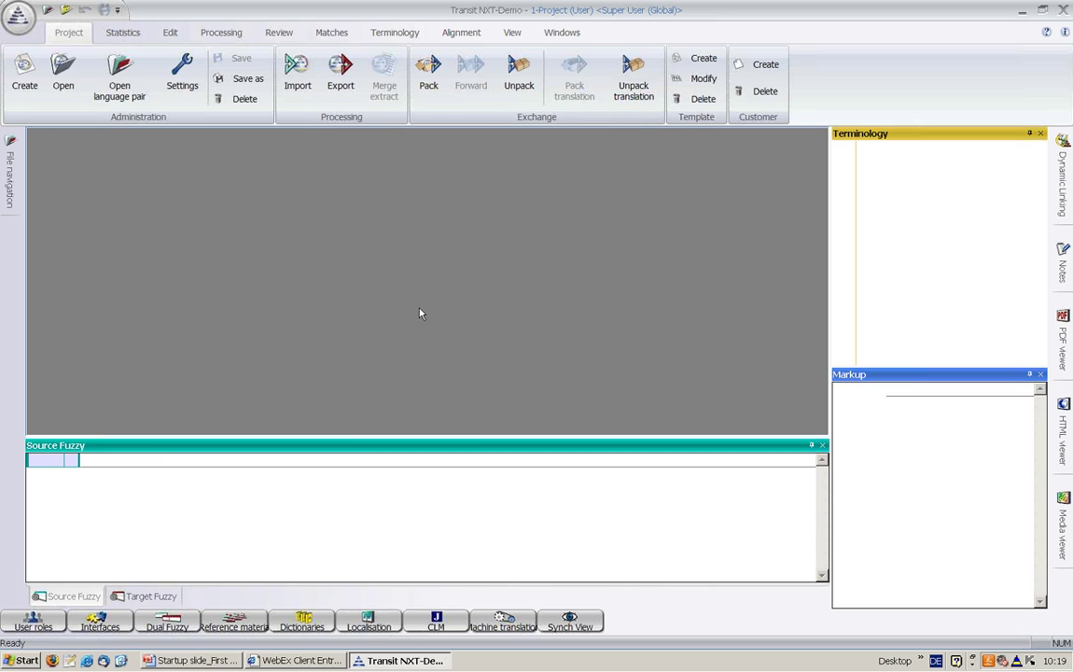
Open the Glossary (My Terminology) dictionary in TermStar, then close its window.
{"action": "left_click", "coordinate": [305, 623]}
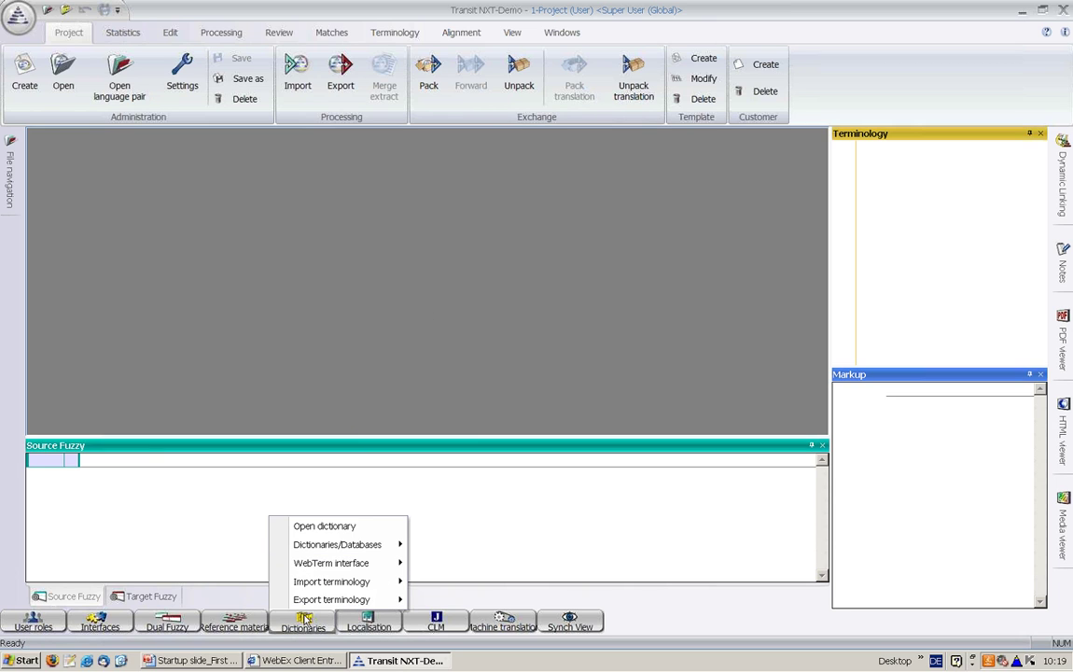
{"action": "left_click", "coordinate": [339, 528]}
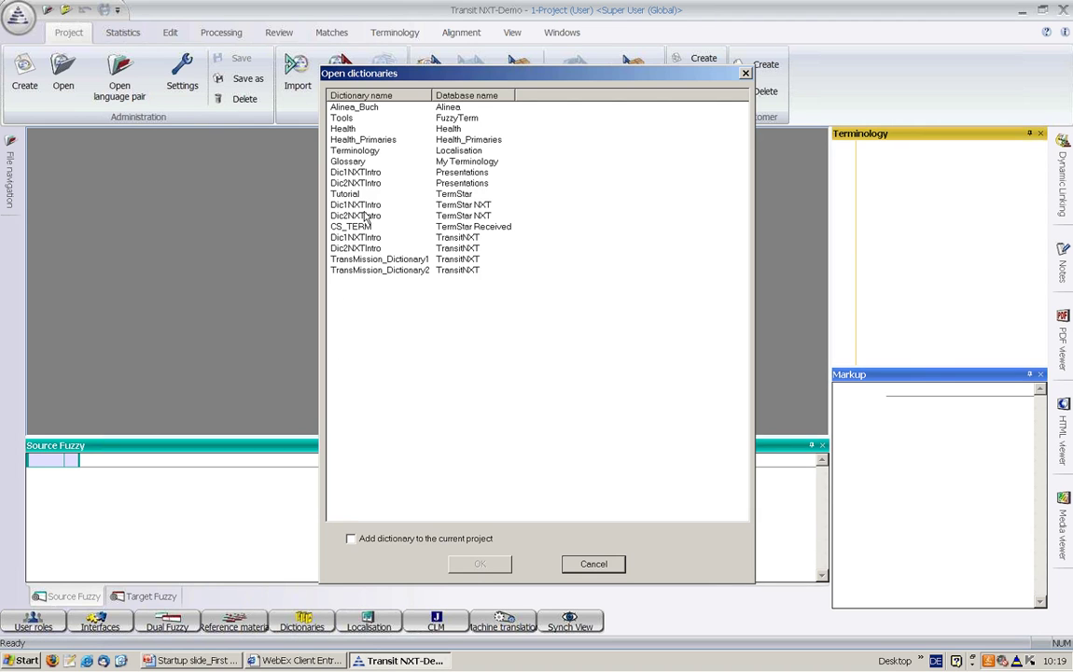
{"action": "left_click", "coordinate": [342, 162]}
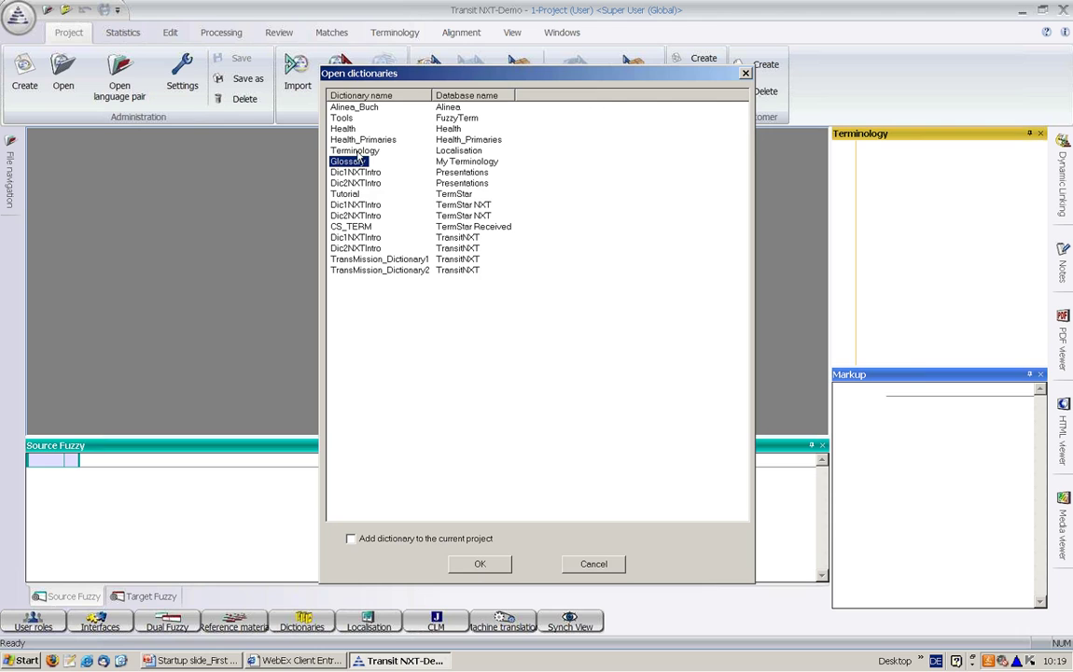
{"action": "left_click", "coordinate": [471, 567]}
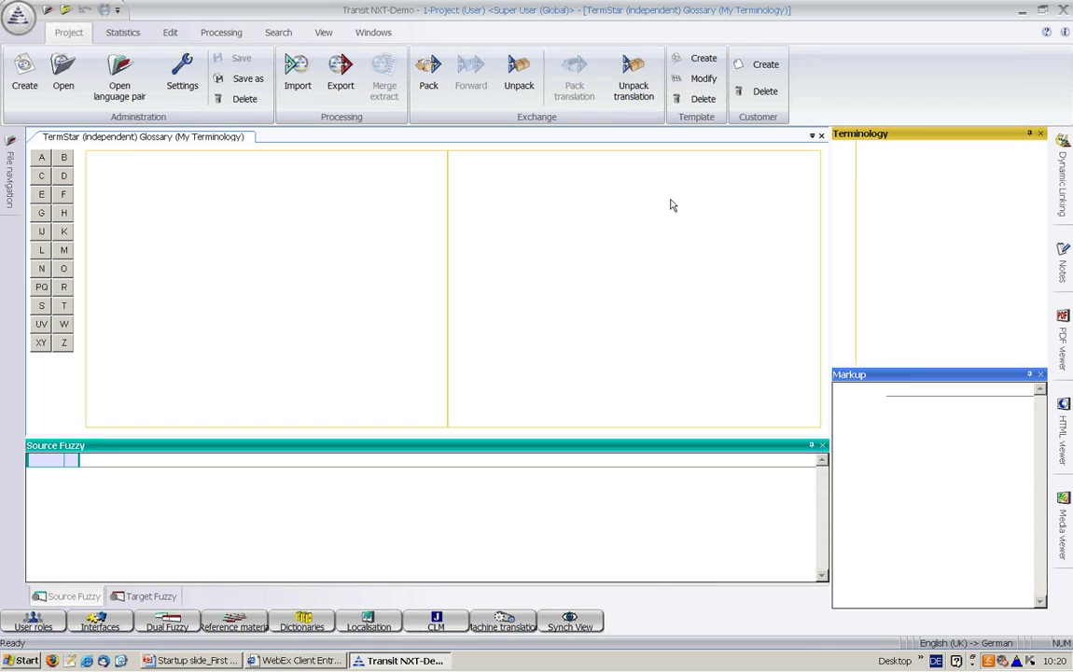
{"action": "left_click", "coordinate": [821, 136]}
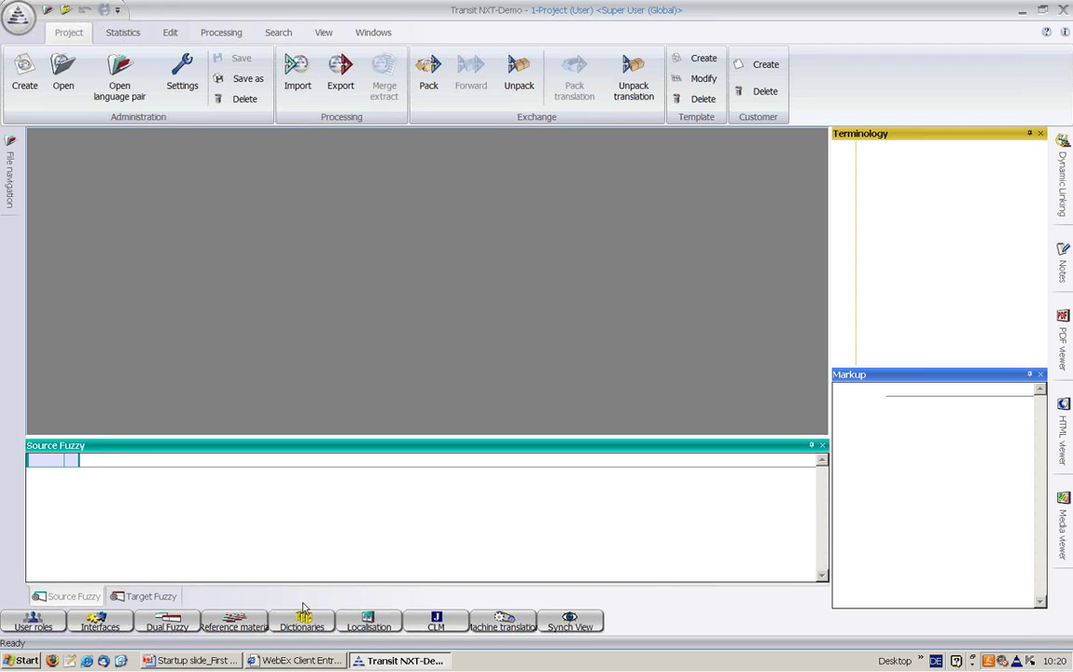
Switch back to the Transit NXT Part 3 PowerPoint presentation.
{"action": "left_click", "coordinate": [225, 663]}
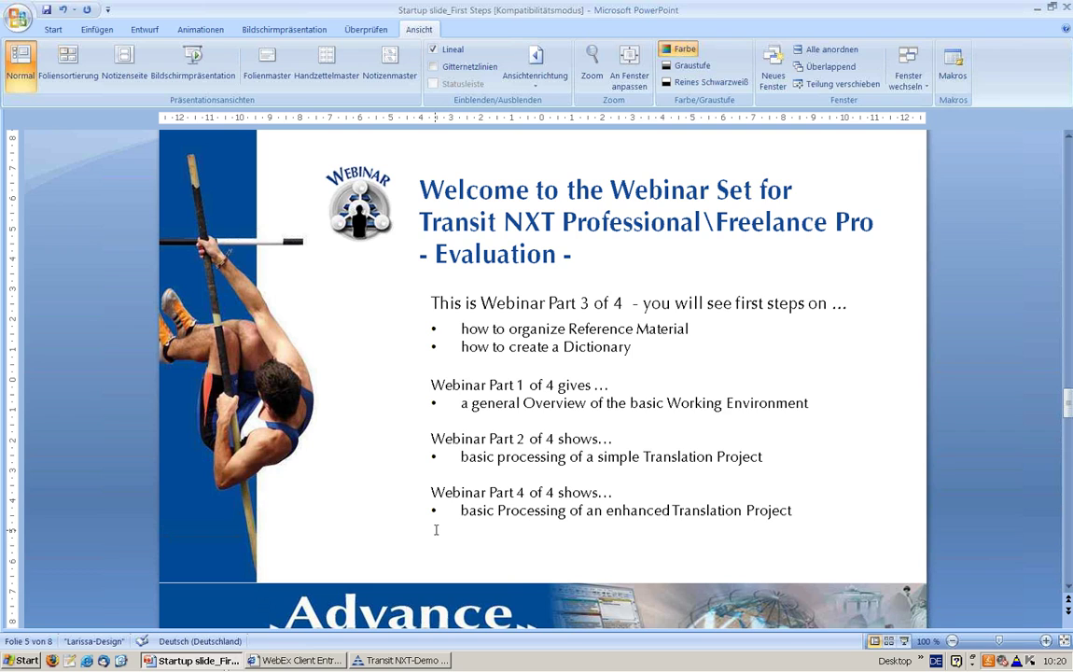
Move to slide 6, the closing information slide, and start the slide show from there.
{"action": "key", "text": "Page_Down"}
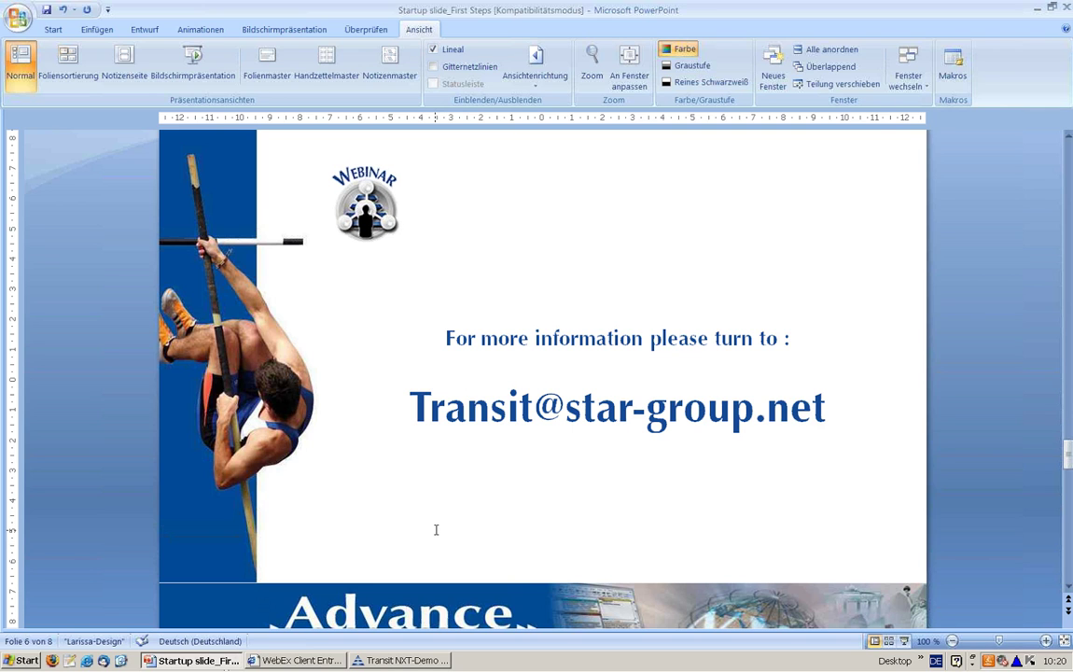
{"action": "left_click", "coordinate": [902, 642]}
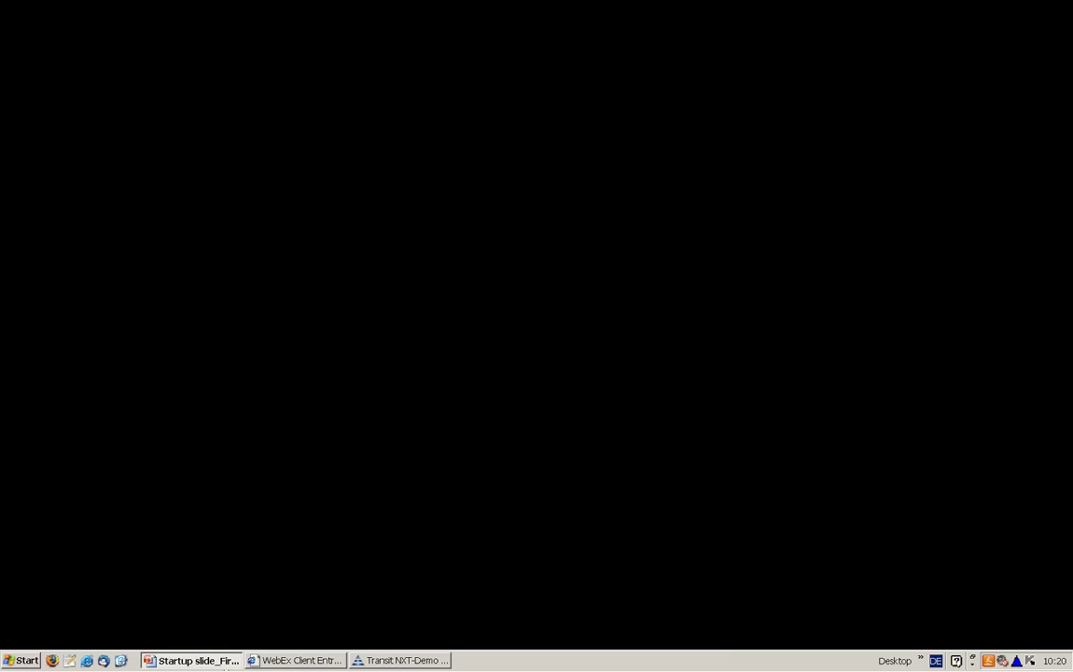